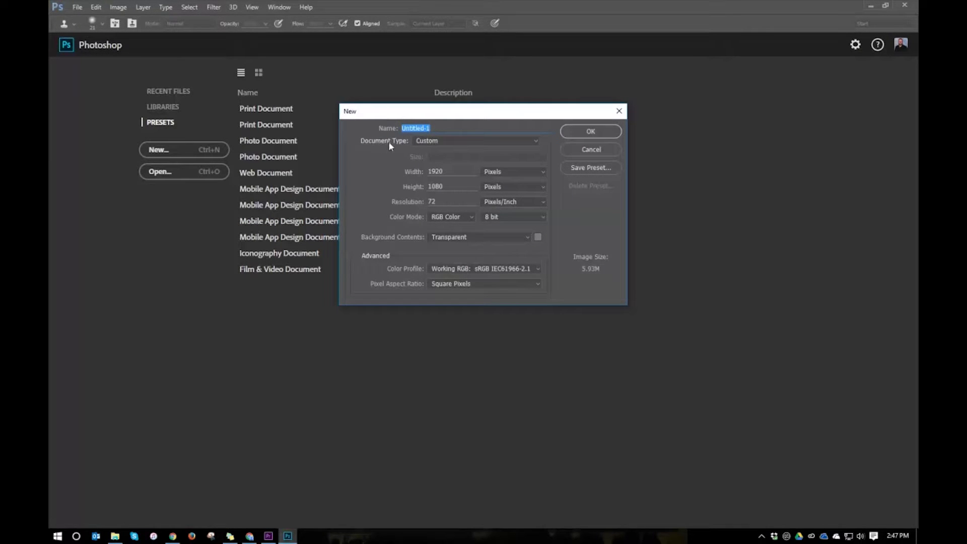
Step: Configure the new document with the Film & Video document type and the HDTV 1080p size
click(436, 141)
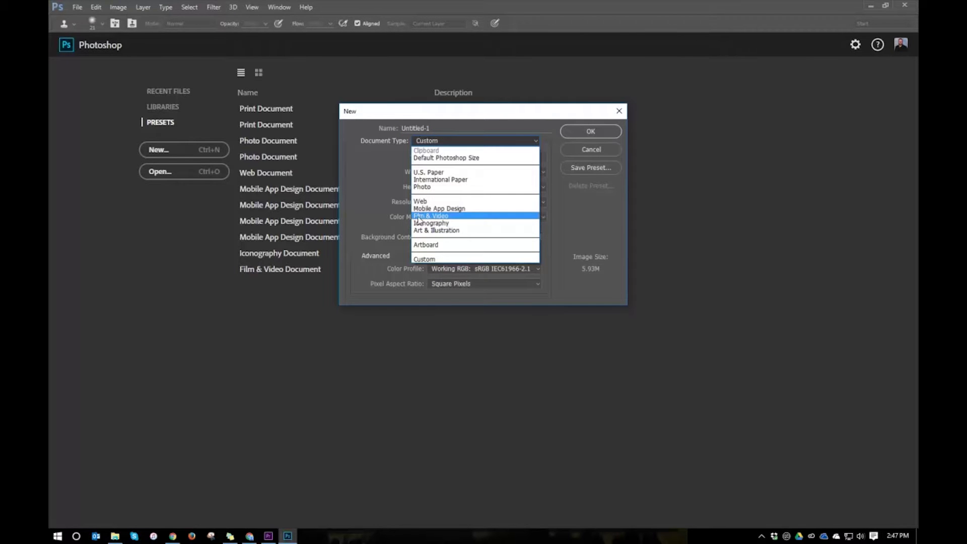
click(446, 216)
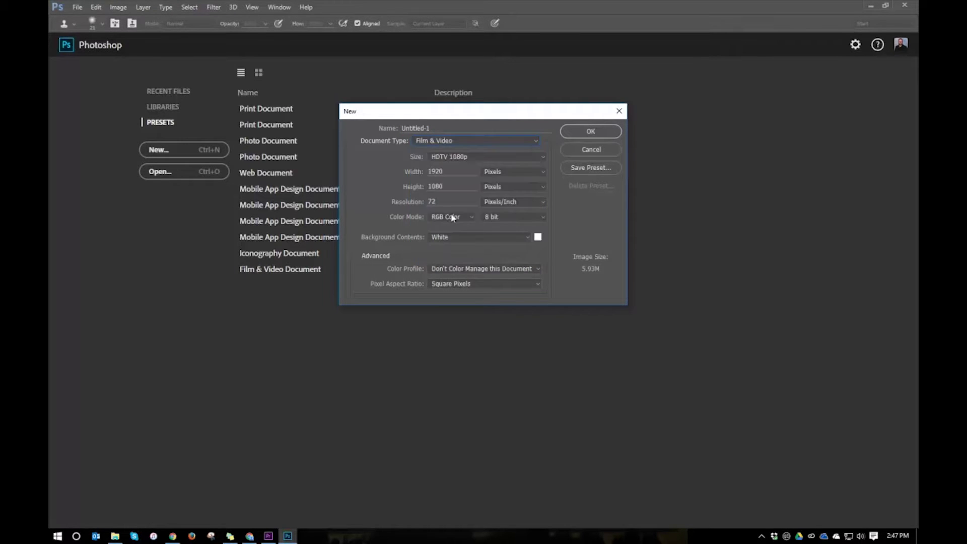
click(454, 160)
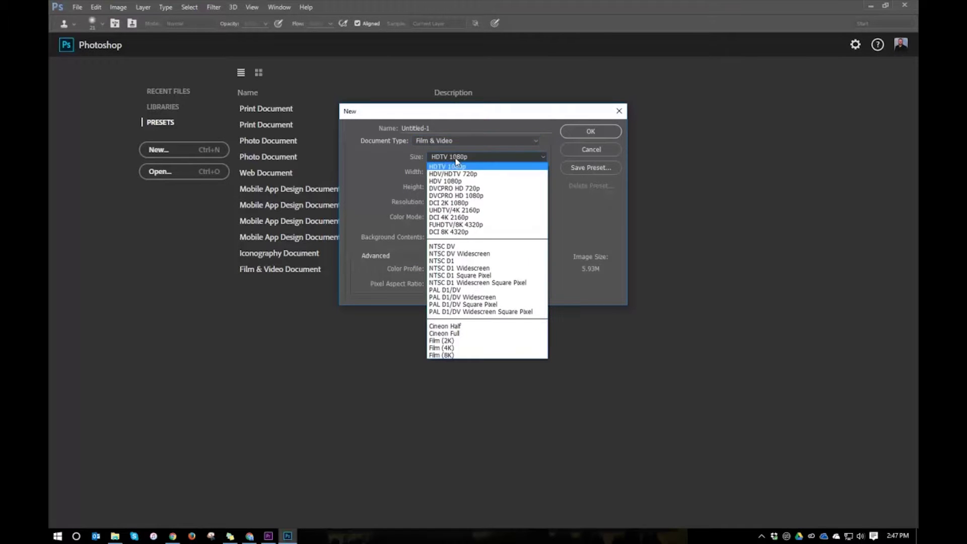
click(442, 165)
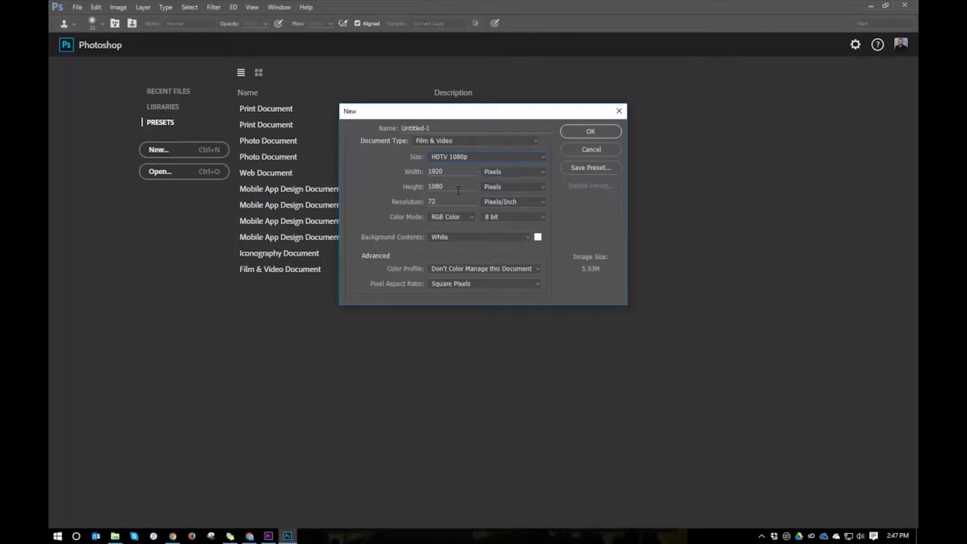
Step: Name the document "Lower Thirds", give it a transparent background and create it
drag(438, 129, 147, 173)
text(Lower Thirds)
click(526, 238)
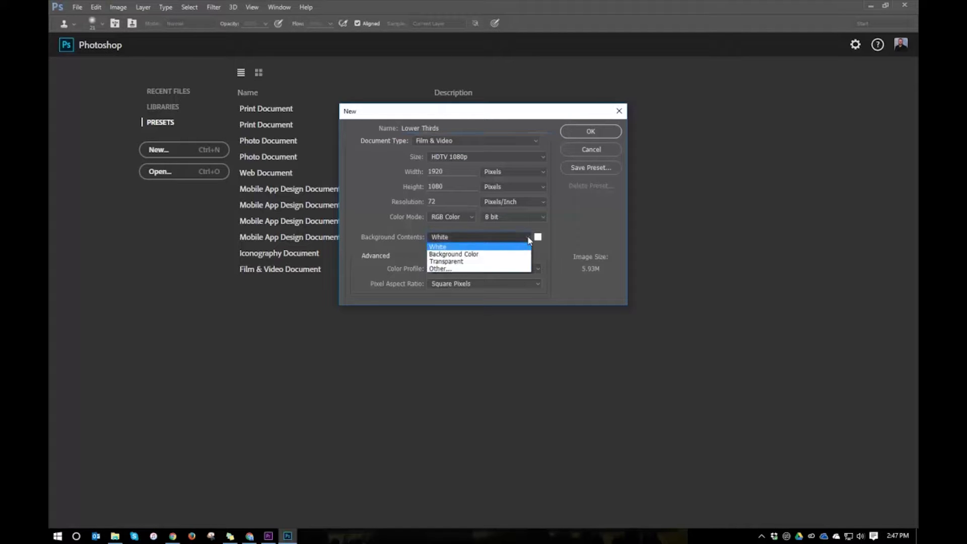
click(505, 262)
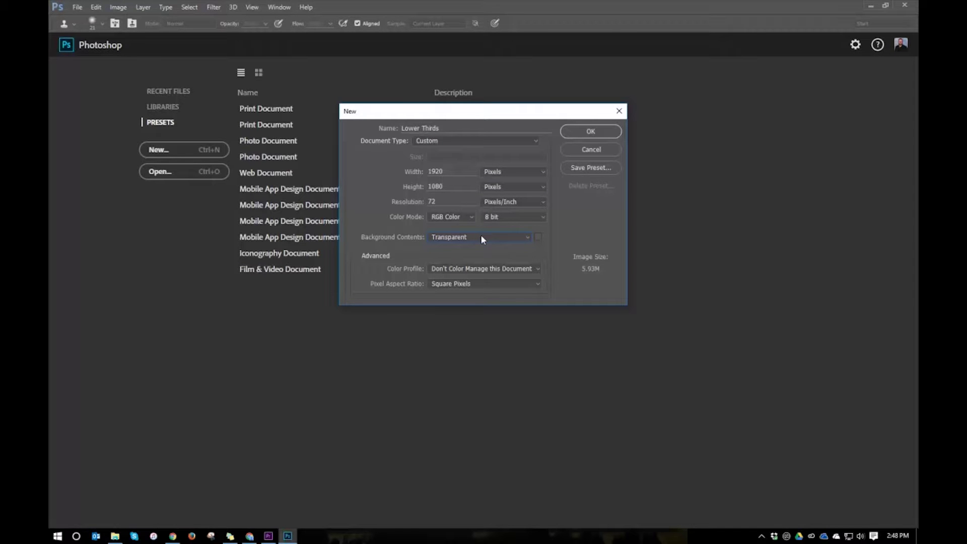
click(590, 132)
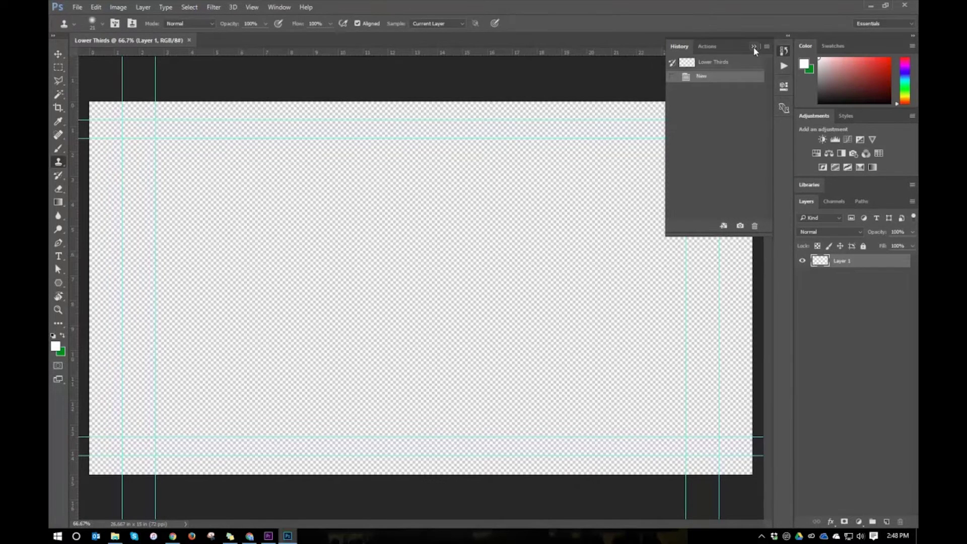
Step: Draw a light-orange rectangle without stroke, about 1728 by 163 px, between the outer vertical guides just above the lower guides
click(754, 48)
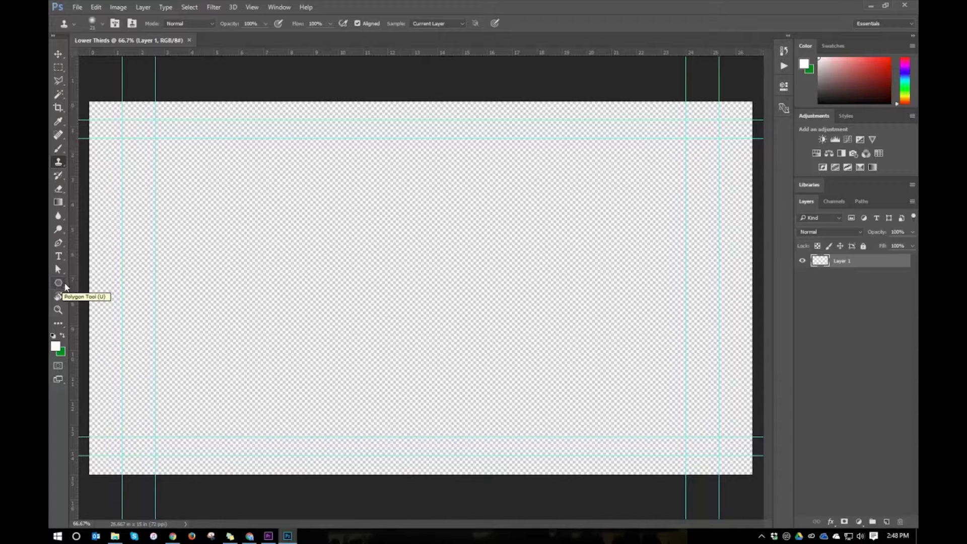
click(59, 287)
click(98, 284)
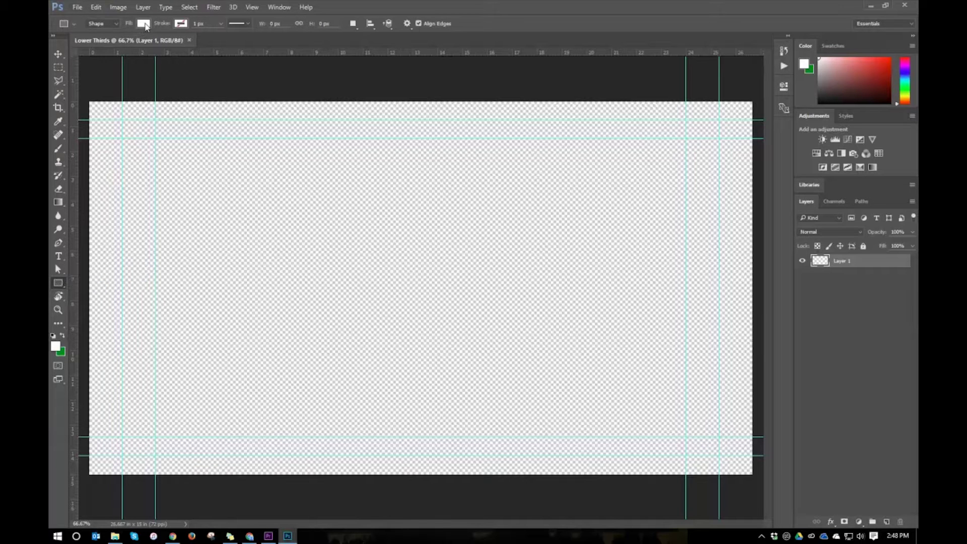
click(144, 25)
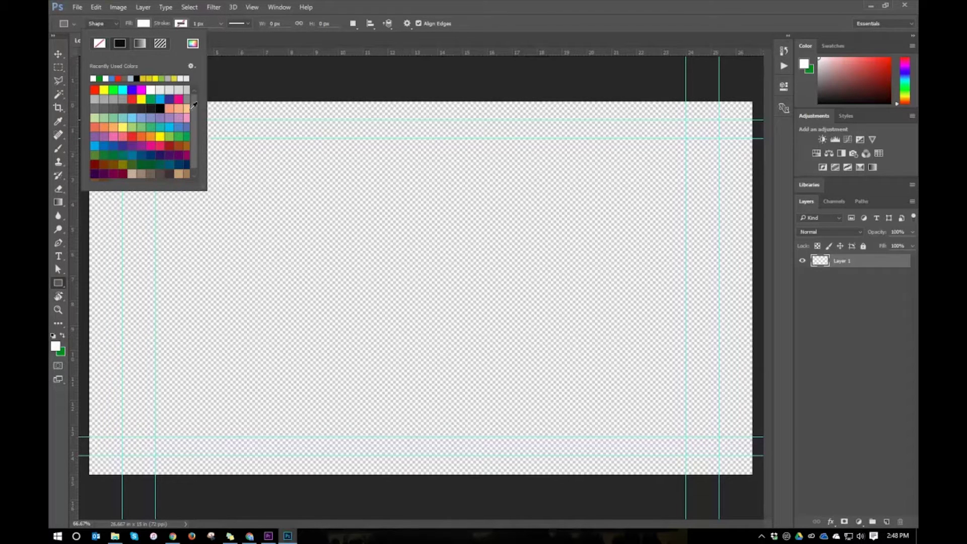
click(179, 108)
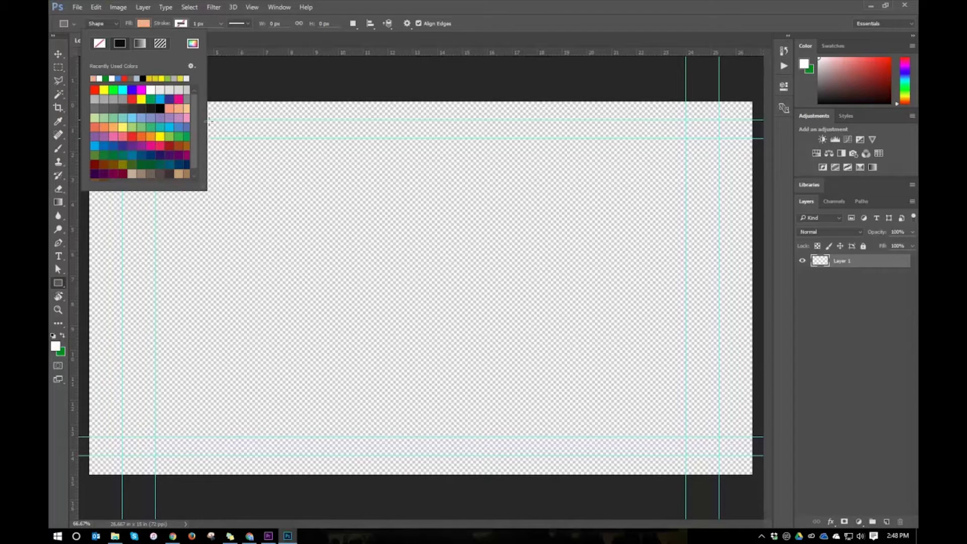
click(333, 1)
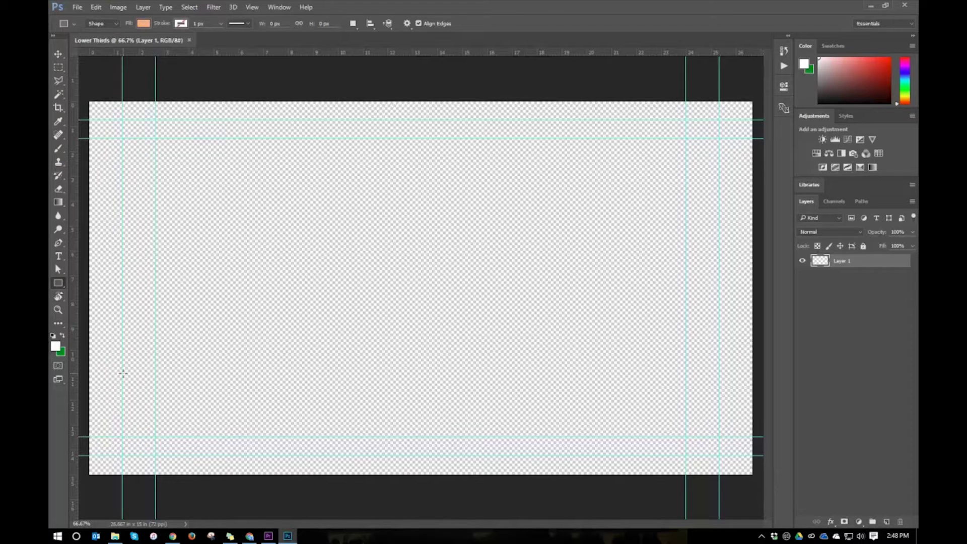
drag(122, 372, 719, 429)
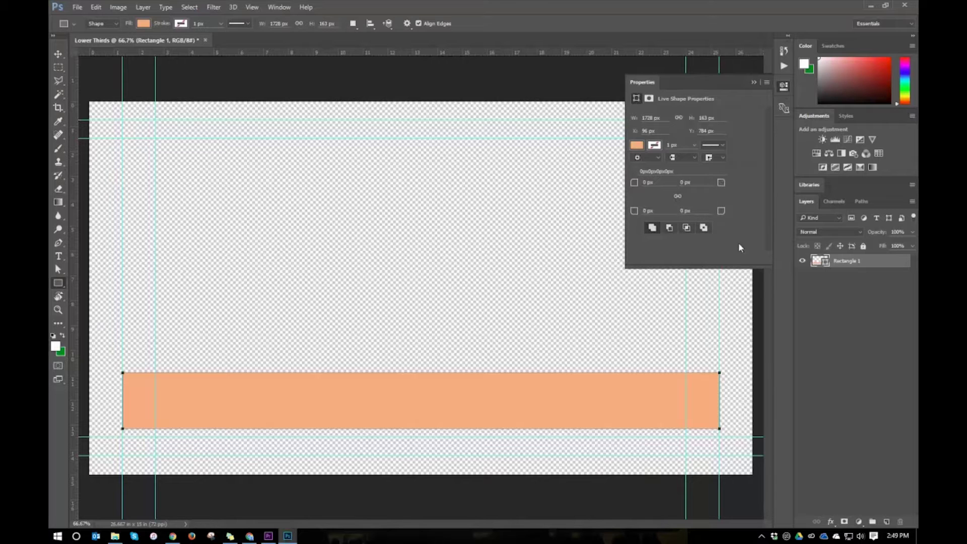
Step: Round the rectangle's upper-right and lower-left corners with a 50 px radius
drag(721, 187, 734, 190)
click(699, 183)
text(50)
key(Return)
click(647, 212)
text(50)
click(693, 211)
click(754, 82)
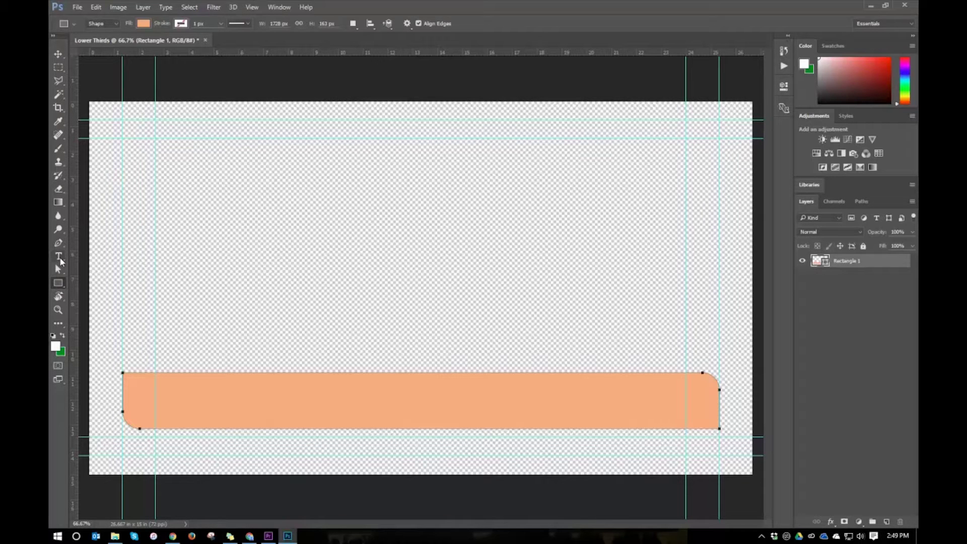
Step: Start a text layer in the empty area above the bar, set to Kahoots Arial, 100 pt, in black
click(58, 257)
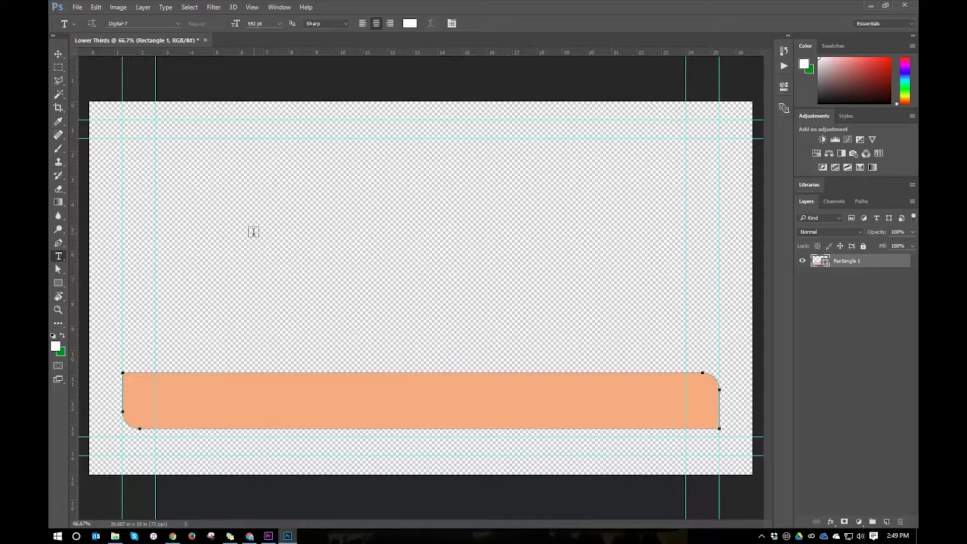
click(204, 198)
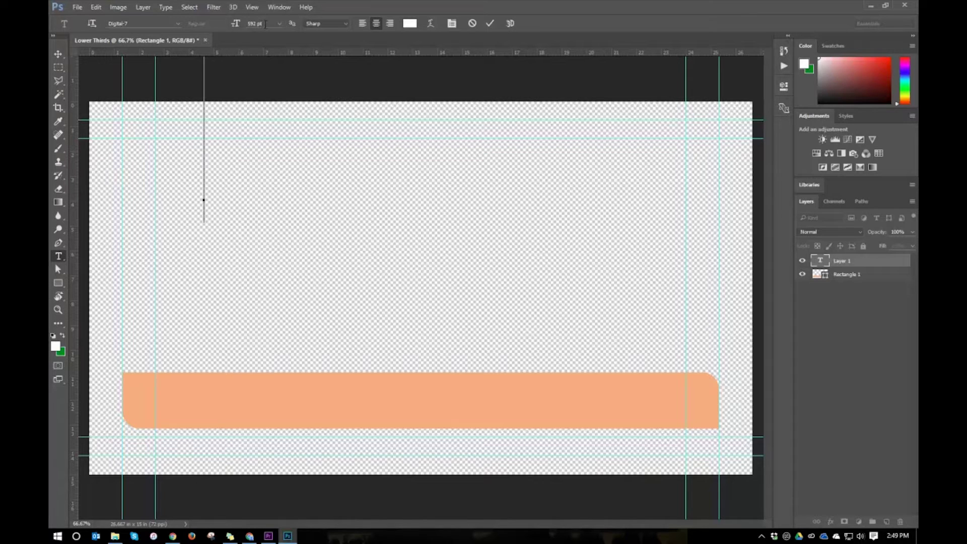
click(178, 23)
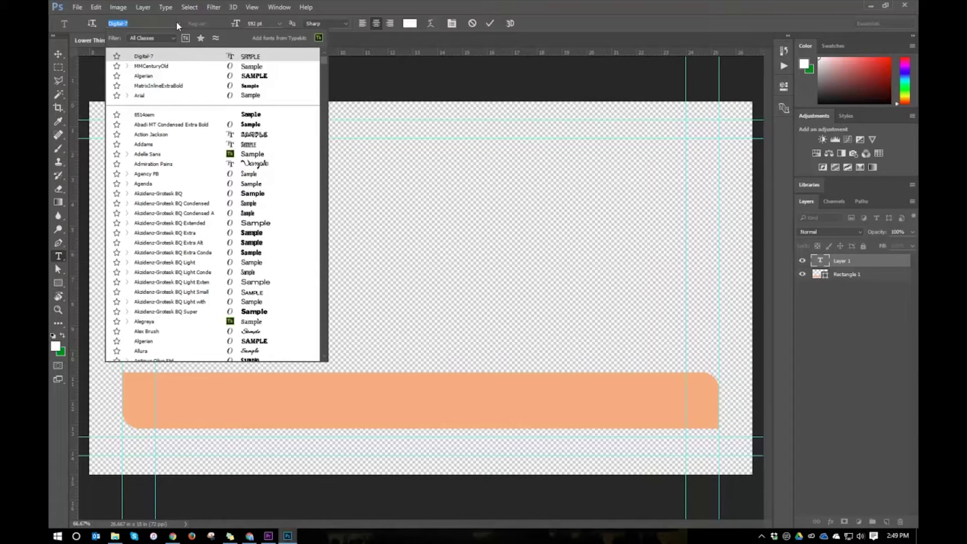
scroll(186, 285, down, 3)
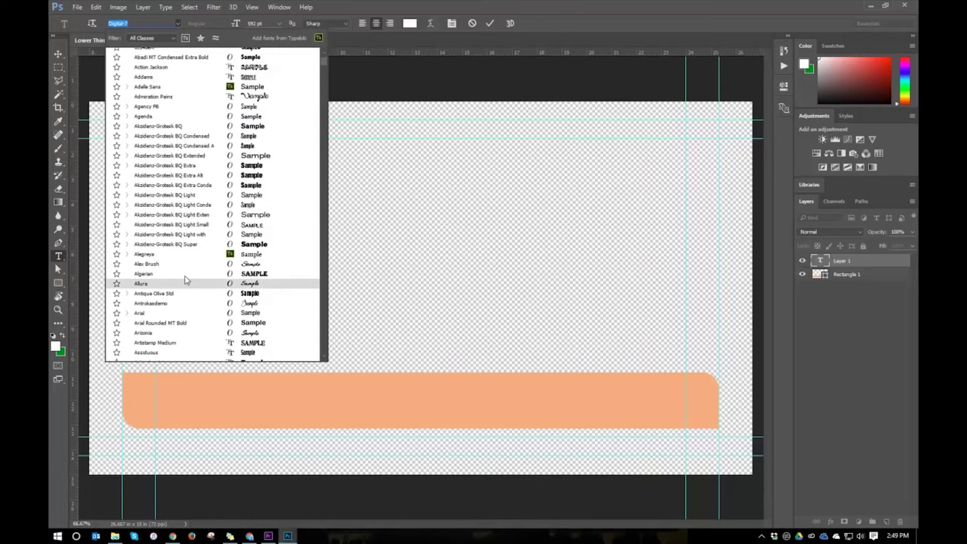
click(184, 313)
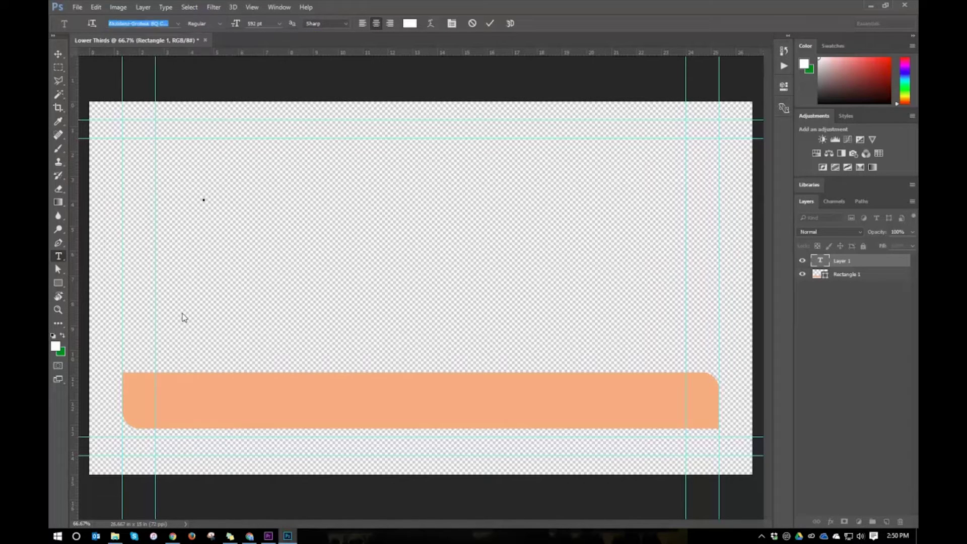
click(264, 25)
text(100)
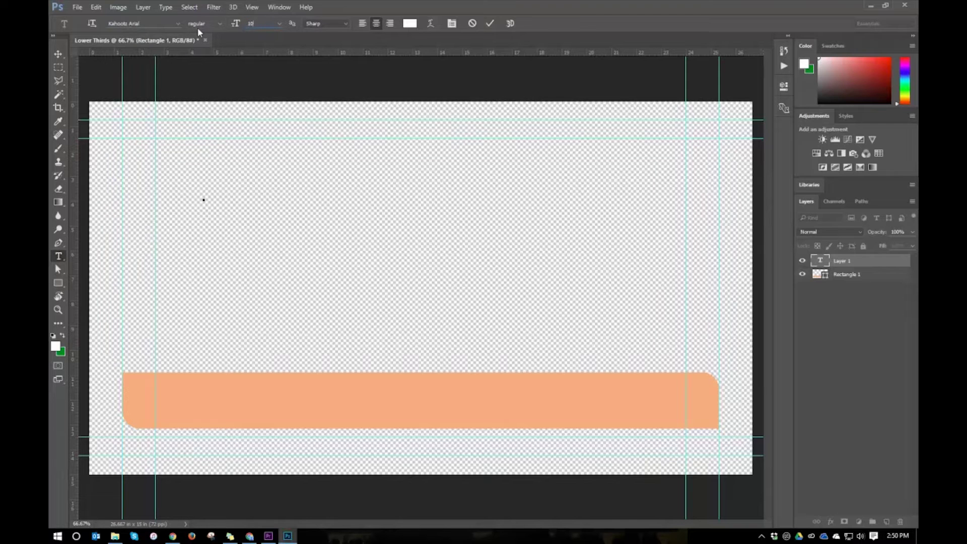
key(Return)
click(410, 24)
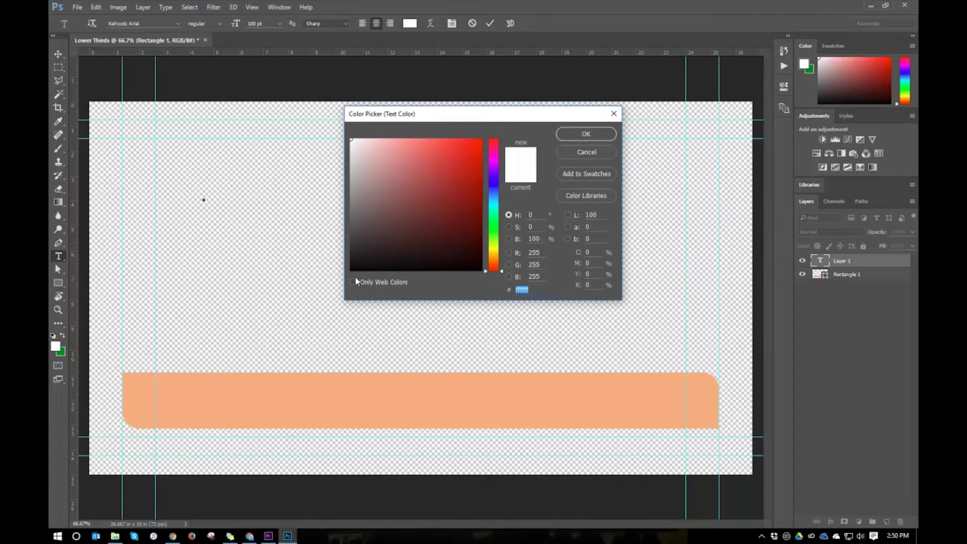
click(351, 270)
click(586, 134)
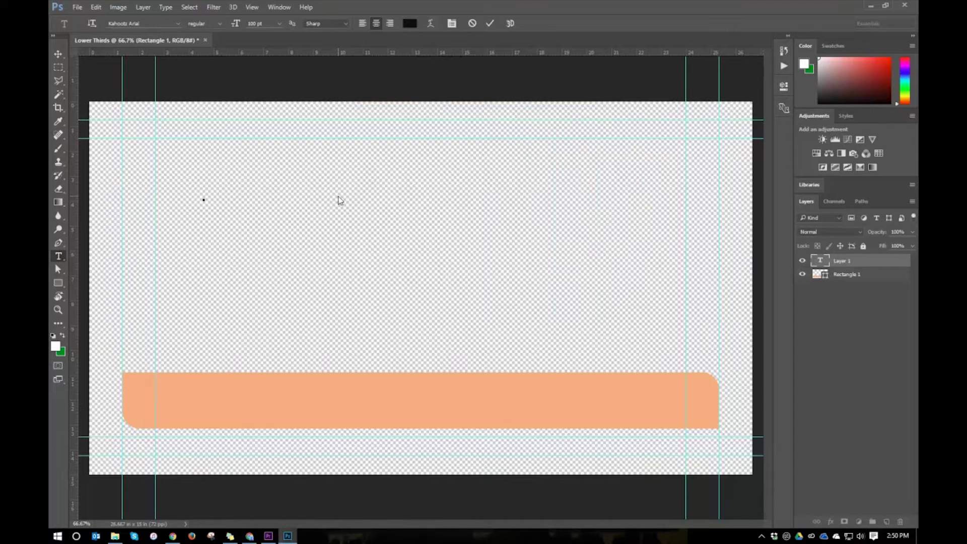
Step: Enter the text "Close Up" and move it to the centre of the orange bar
text(Close Up)
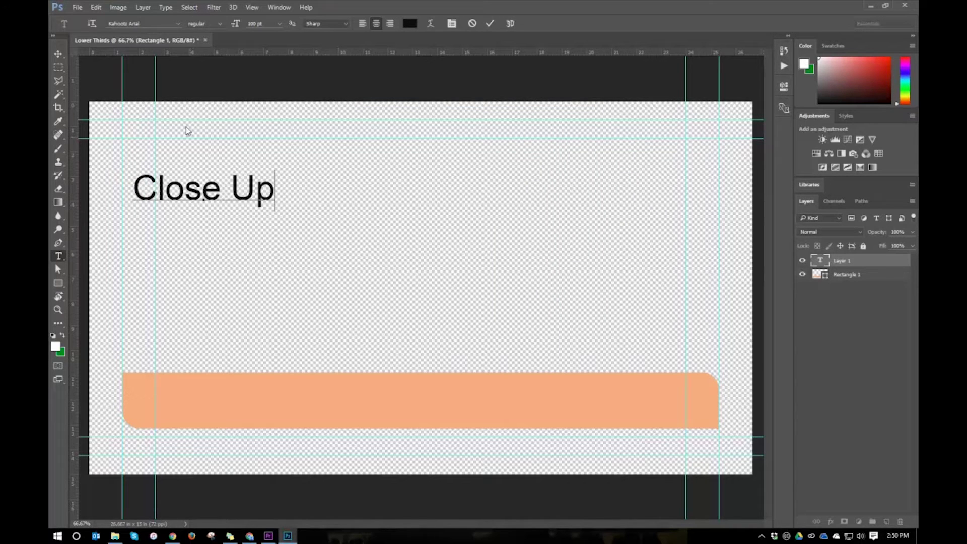
click(58, 53)
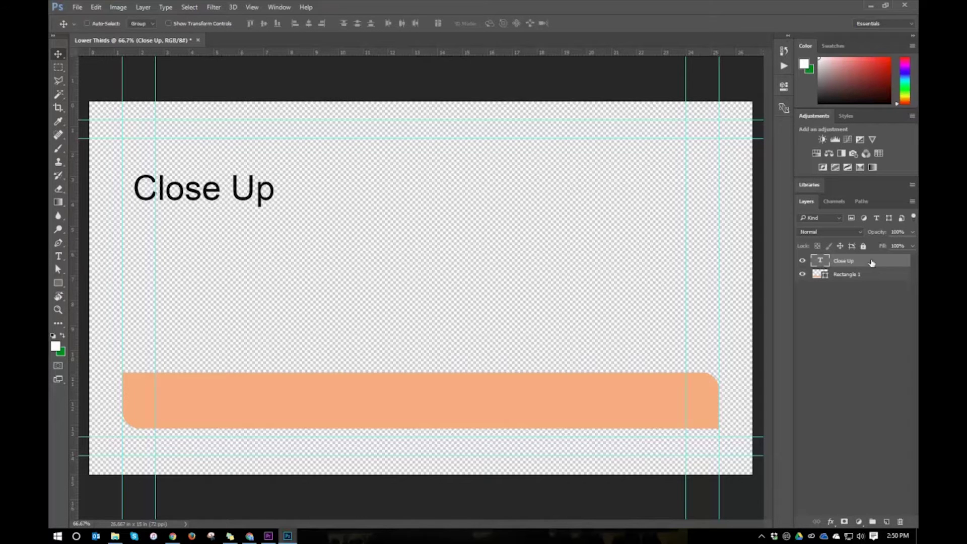
drag(239, 200, 446, 407)
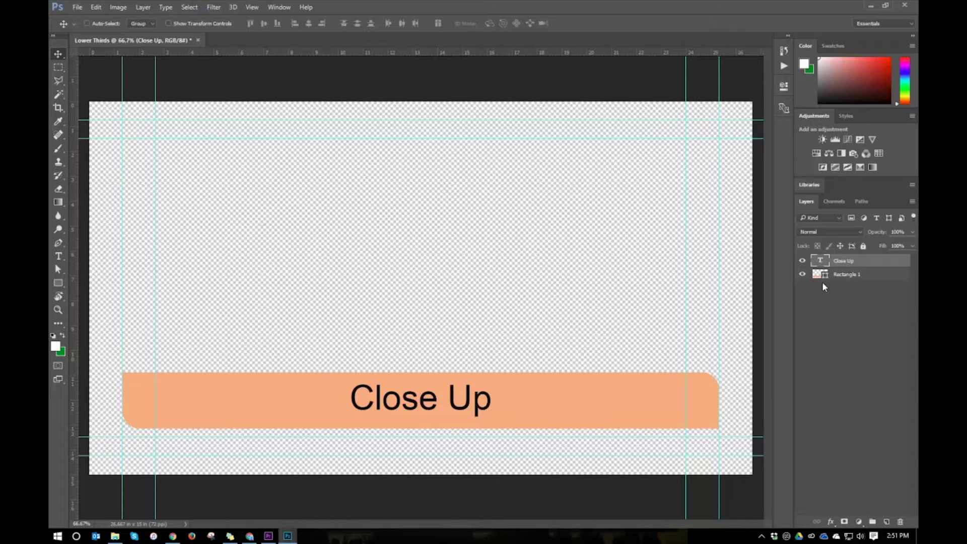
Step: Duplicate the Close Up text layer eight times and hide every text layer except the first copy
key(ctrl+j)
key(ctrl+j)
key(ctrl+j)
key(ctrl+j)
key(ctrl+j)
key(ctrl+j)
key(ctrl+j)
key(ctrl+j)
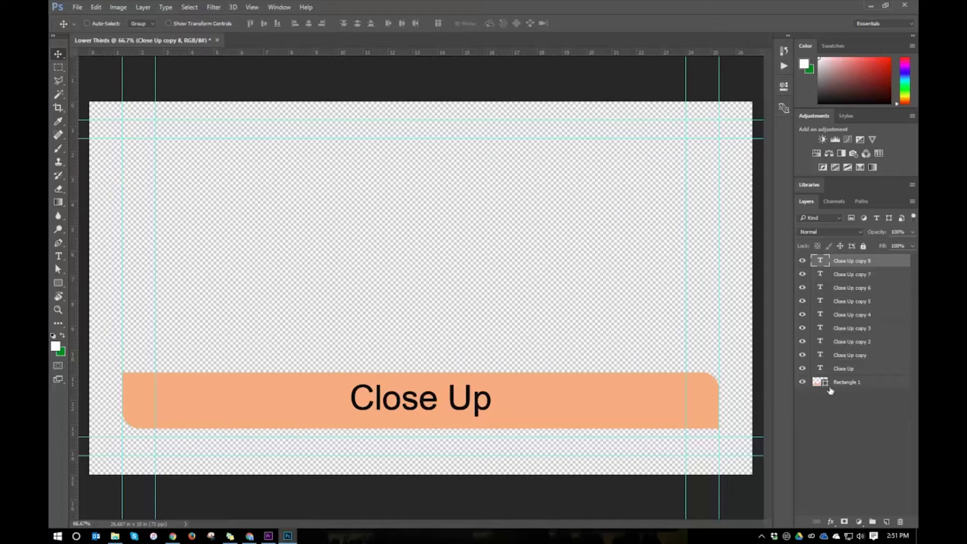
click(800, 370)
drag(803, 262, 803, 347)
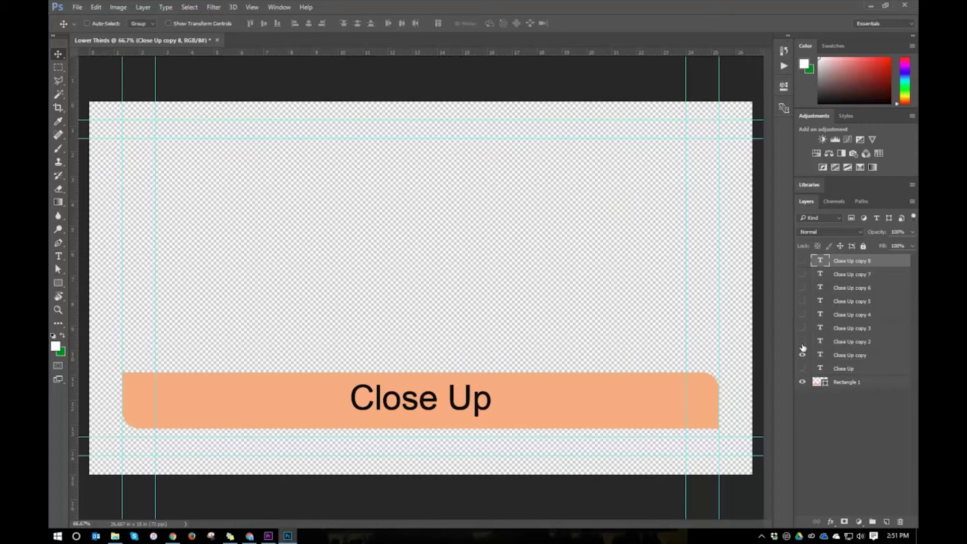
Step: Replace the text of the Close Up copy layer with "Long Shot"
click(851, 356)
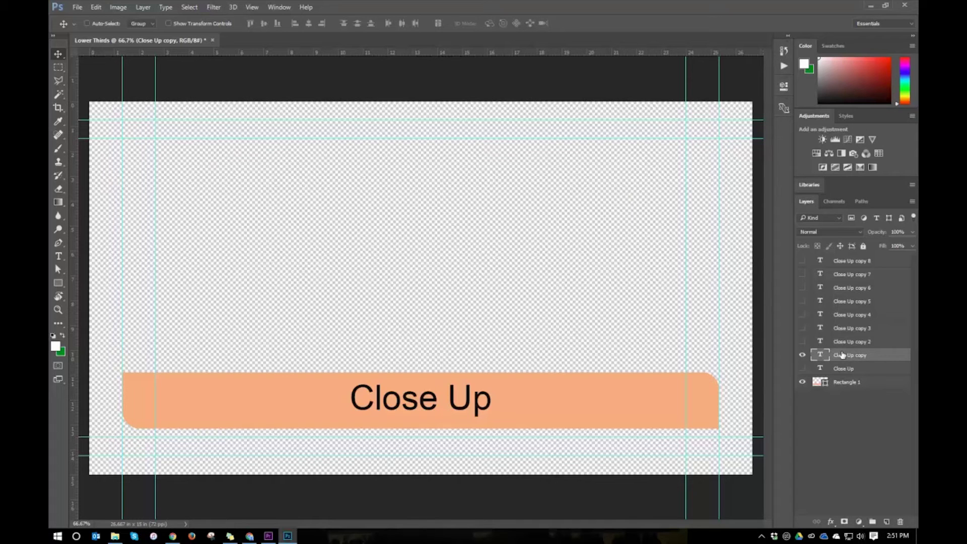
click(59, 256)
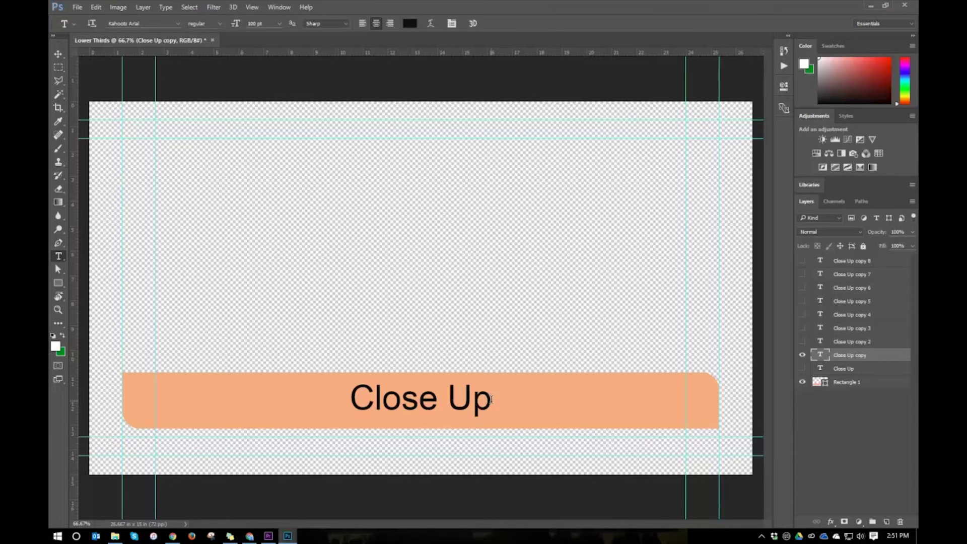
drag(484, 399, 349, 396)
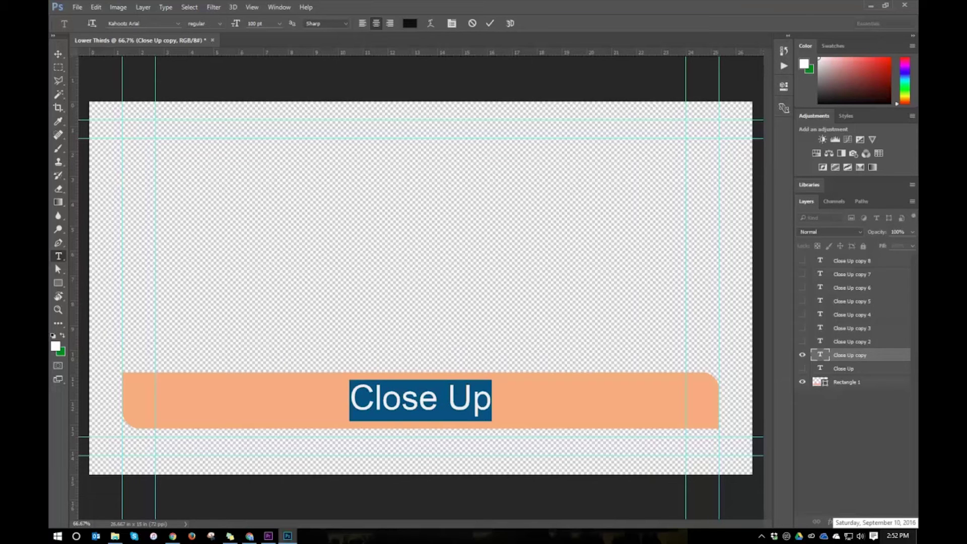
text(Long Shot)
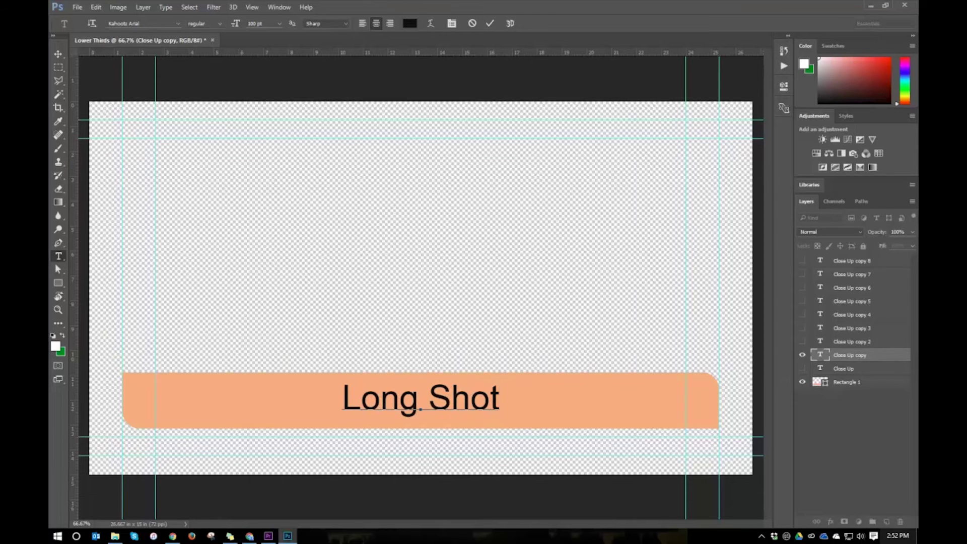
Step: Select the Close Up copy 2 layer, make it visible and hide the Long Shot layer
click(859, 344)
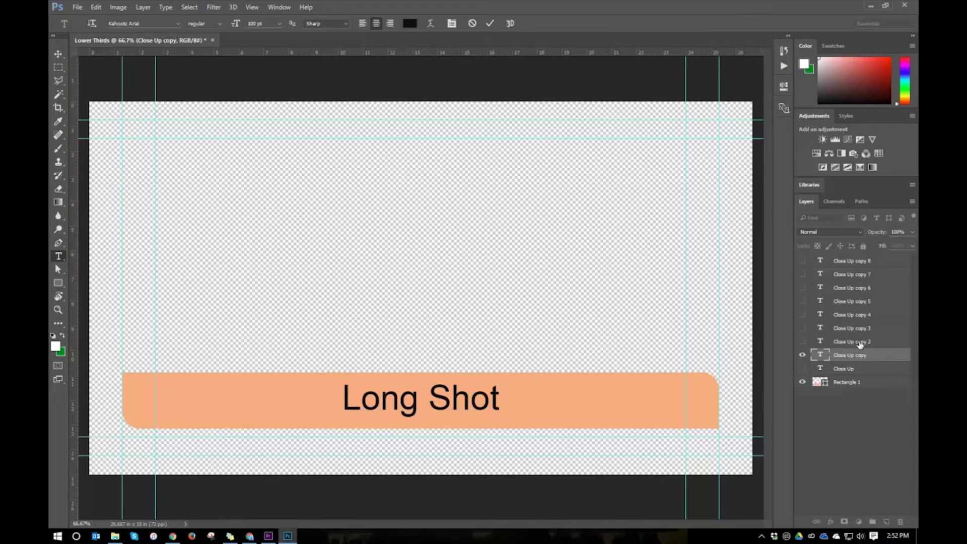
click(803, 343)
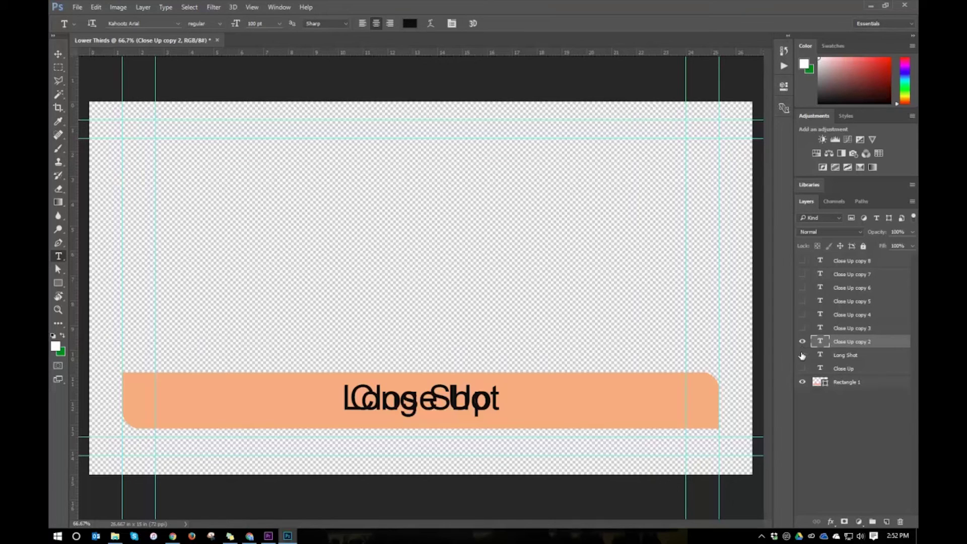
click(802, 355)
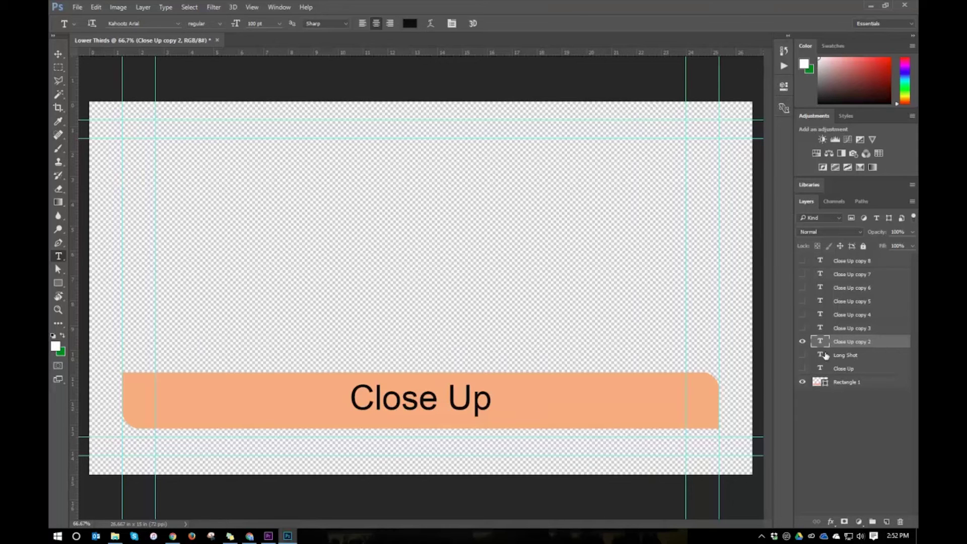
click(495, 394)
drag(492, 396, 268, 363)
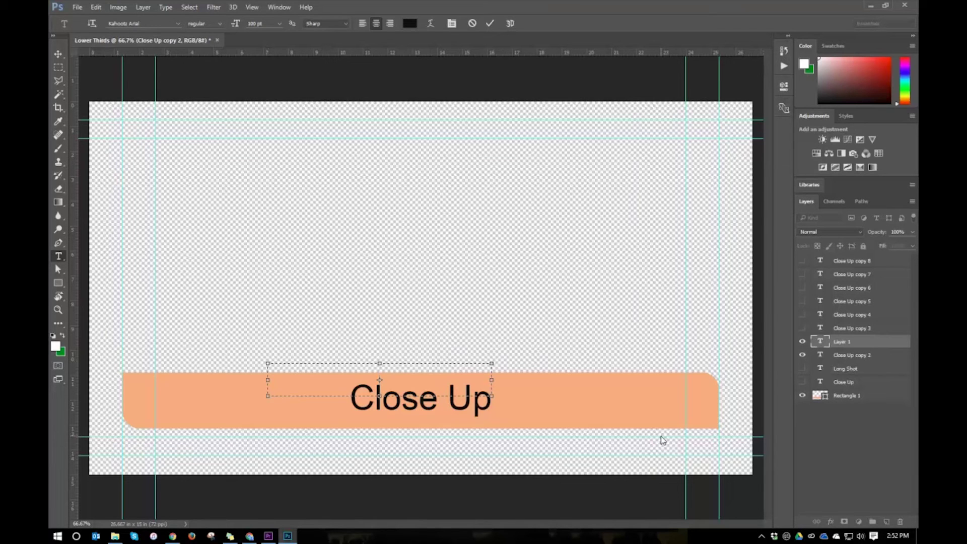
text(dsf)
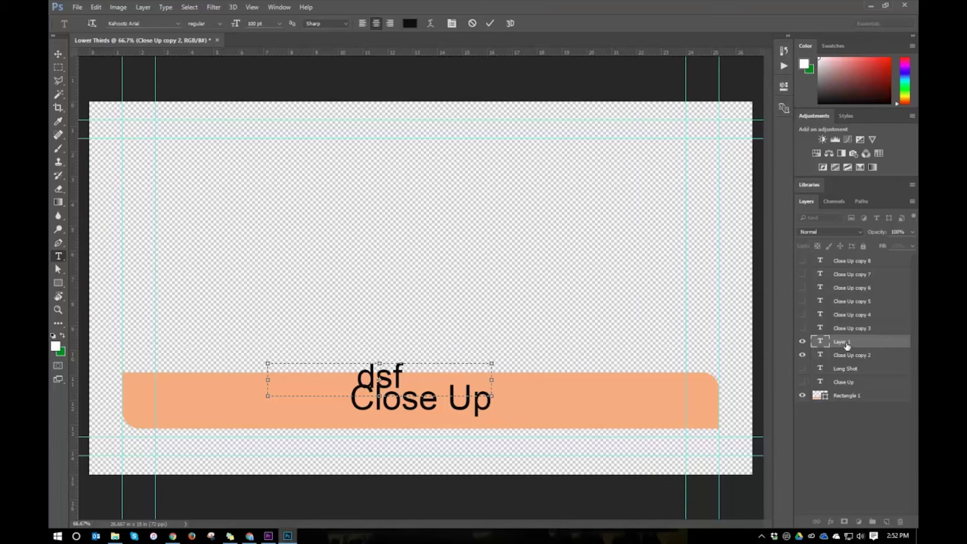
click(474, 24)
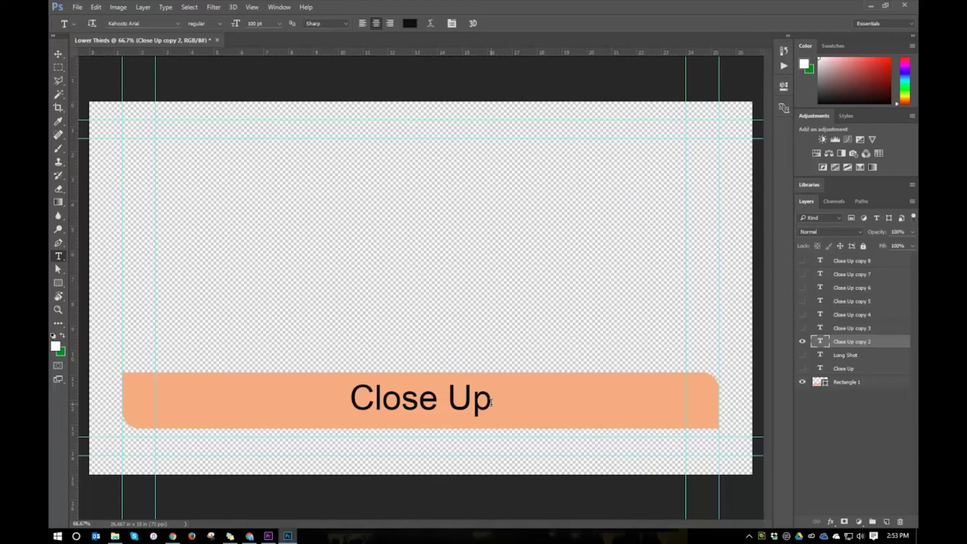
Step: Replace the text of the Close Up copy 2 layer with "Extreme Close Up"
drag(491, 402, 318, 396)
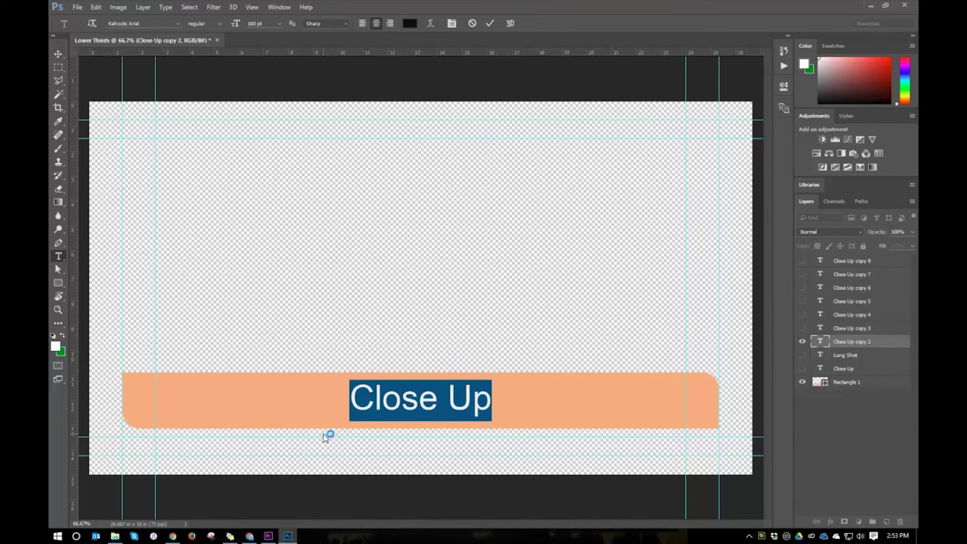
text(Extreme Close Up)
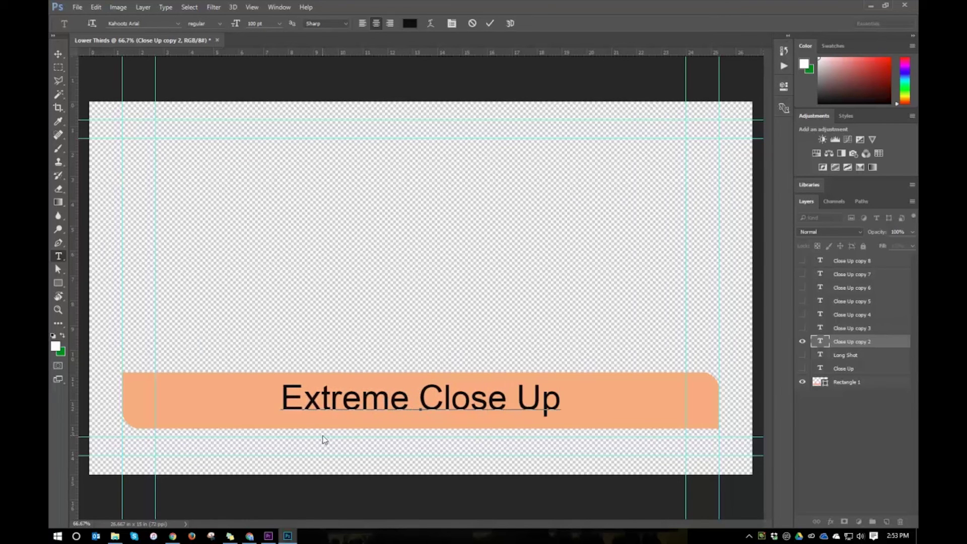
click(490, 24)
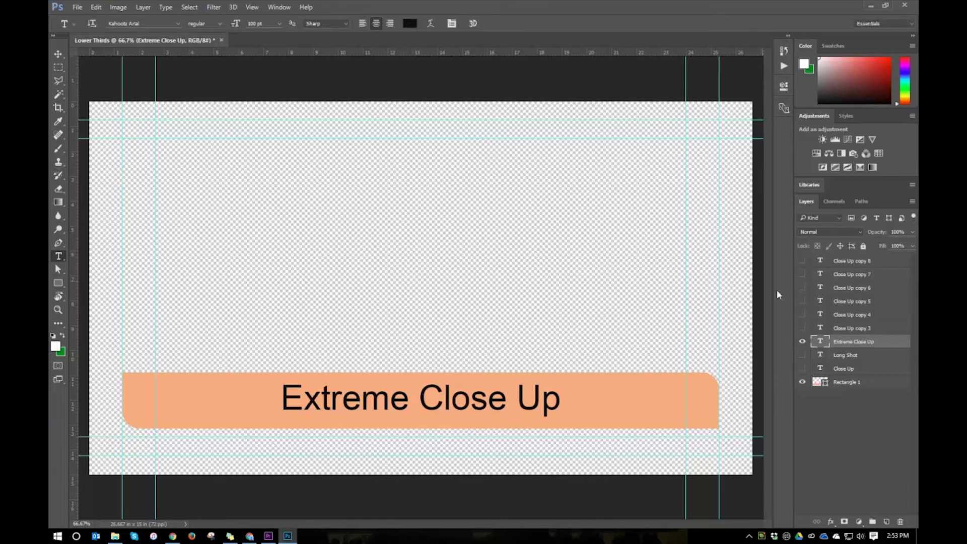
Step: Show the Close Up copy 3 layer in place of the Extreme Close Up layer and change its text to "Medium Close Up"
click(860, 331)
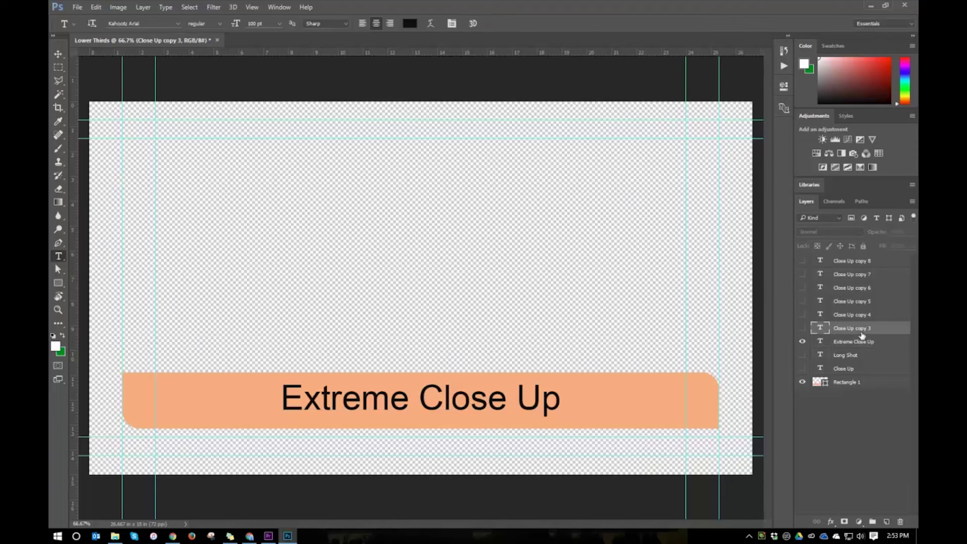
click(803, 328)
click(802, 342)
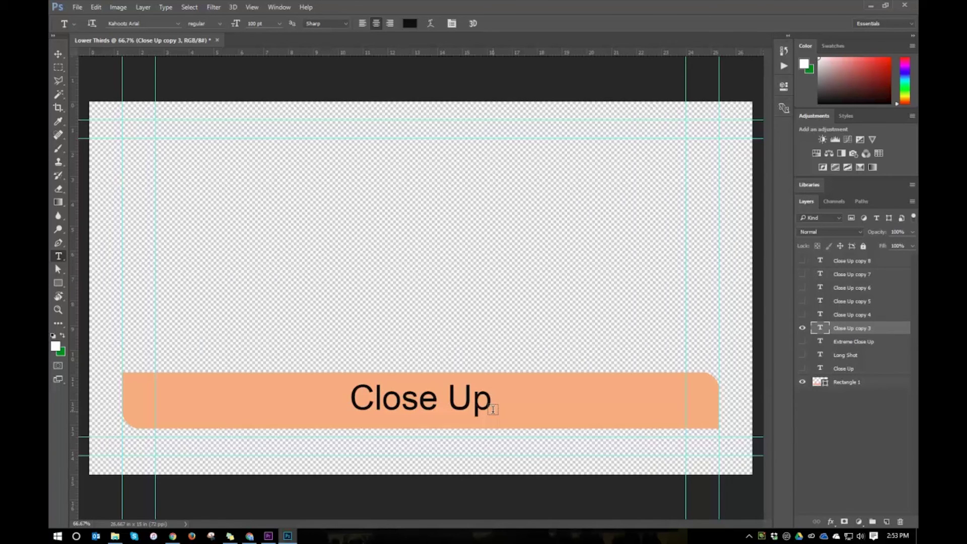
click(492, 409)
key(ctrl+a)
text(Medium Close Up)
Step: Show the Close Up copy 4 layer in place of the Medium Close Up layer and change its text to "Medium Shot"
click(851, 314)
click(802, 314)
click(802, 328)
drag(490, 401, 263, 400)
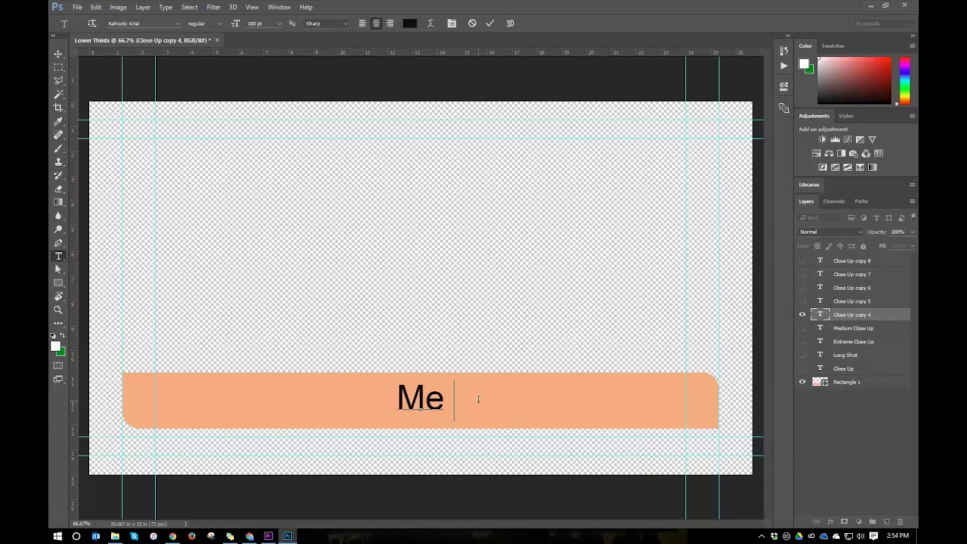
text(Medium Shot)
Step: Show the Close Up copy 5 layer in place of the Medium Shot layer and change its text to "Extreme Long Shot"
click(852, 301)
click(802, 301)
click(803, 315)
drag(482, 400, 213, 366)
text(Extreme Long Shot)
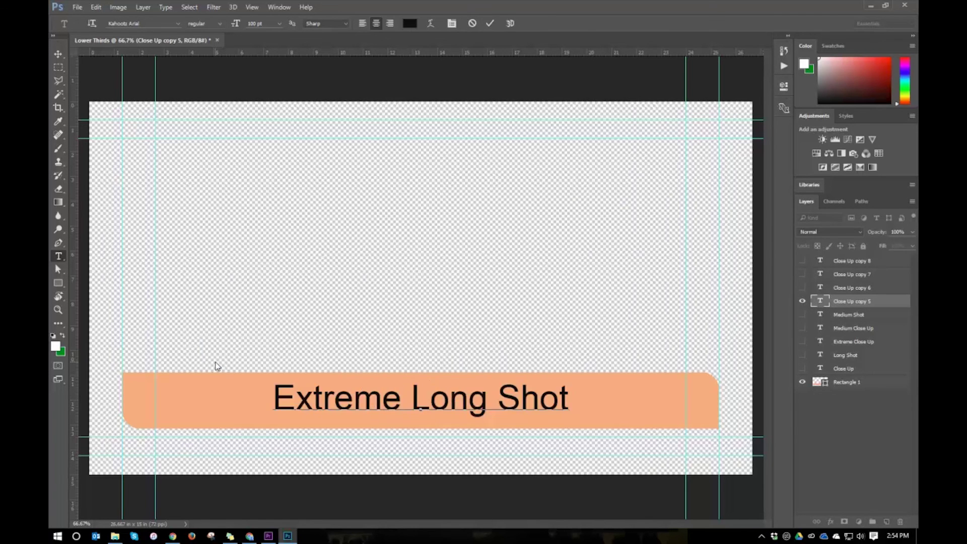
Step: Show the Close Up copy 6 layer in place of the Extreme Long Shot layer and change its text to "Point Of View"
click(852, 288)
click(803, 288)
click(802, 301)
click(410, 409)
key(ctrl+a)
text(Point Of View)
Step: Show the Close Up copy 7 layer in place of the Point Of View layer and change its text to "Dutch Angle"
click(852, 274)
click(802, 274)
click(802, 288)
drag(464, 410, 292, 346)
text(Dutch Angle)
Step: Change the Close Up copy 8 layer's text to "Over The Shoulder" as the only visible text layer and save the document
click(852, 260)
click(802, 260)
click(802, 274)
drag(493, 403, 348, 403)
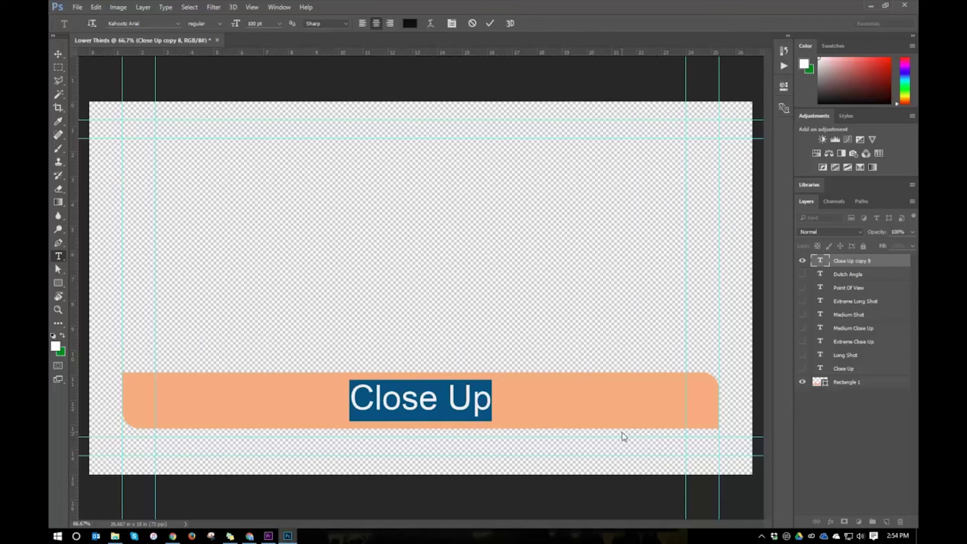
text(Over The Shoulder)
click(865, 484)
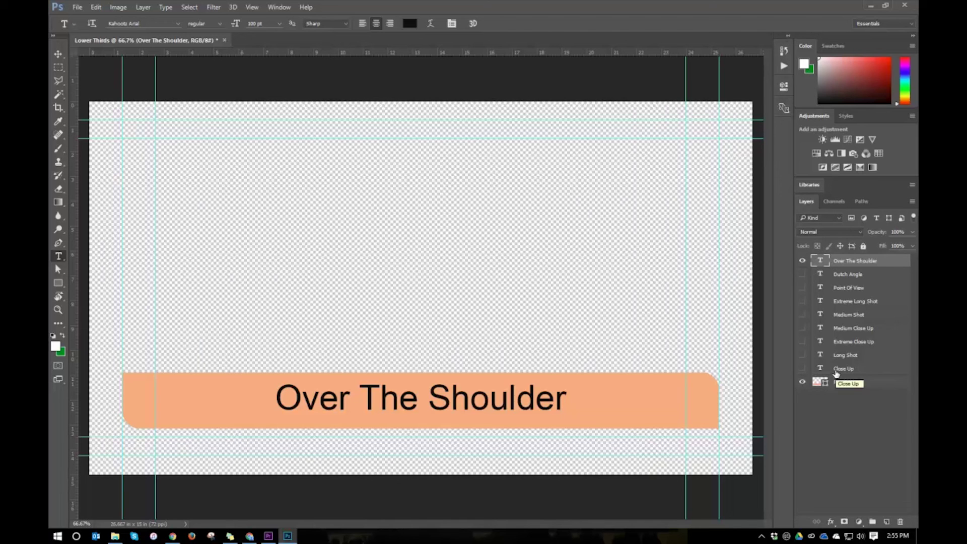
key(ctrl+s)
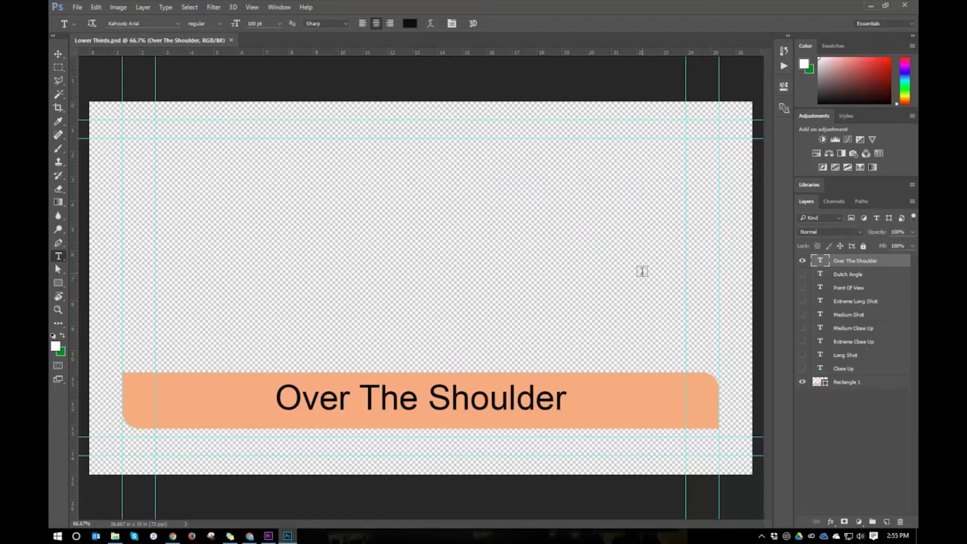